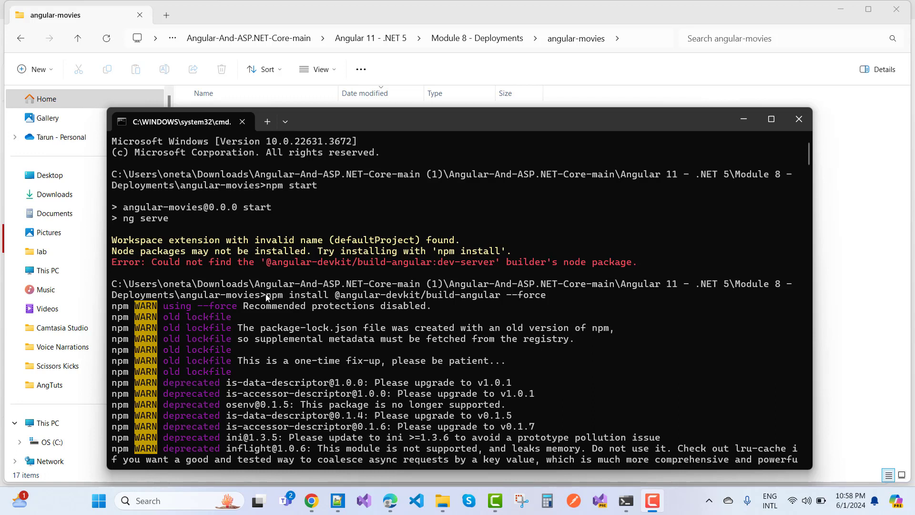
Highlight the npm install --force command while its deprecation warnings scroll past.
left_click_drag(264, 294, 542, 297)
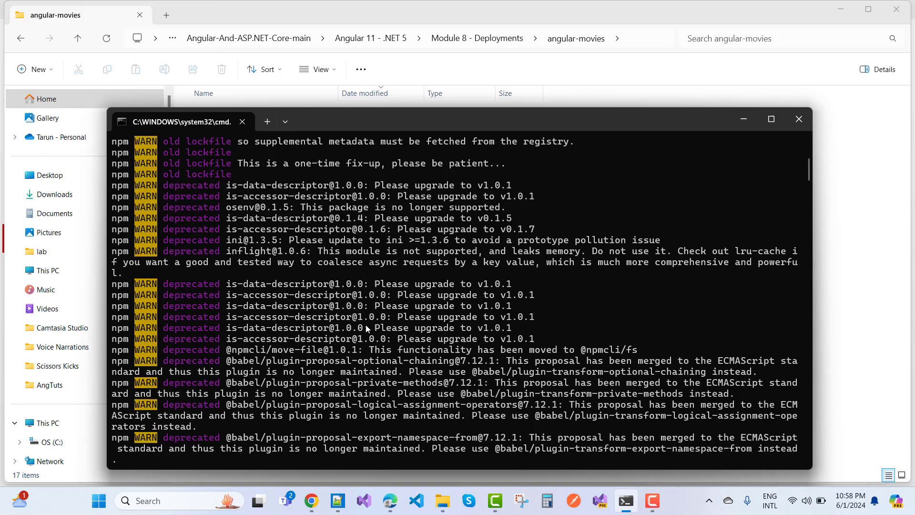
scroll(330, 340, "up", 5)
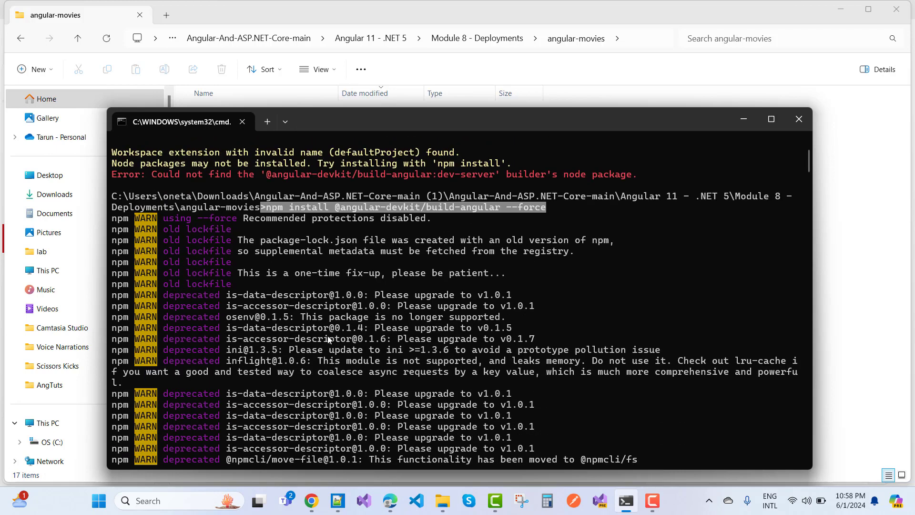
scroll(331, 341, "down", 3)
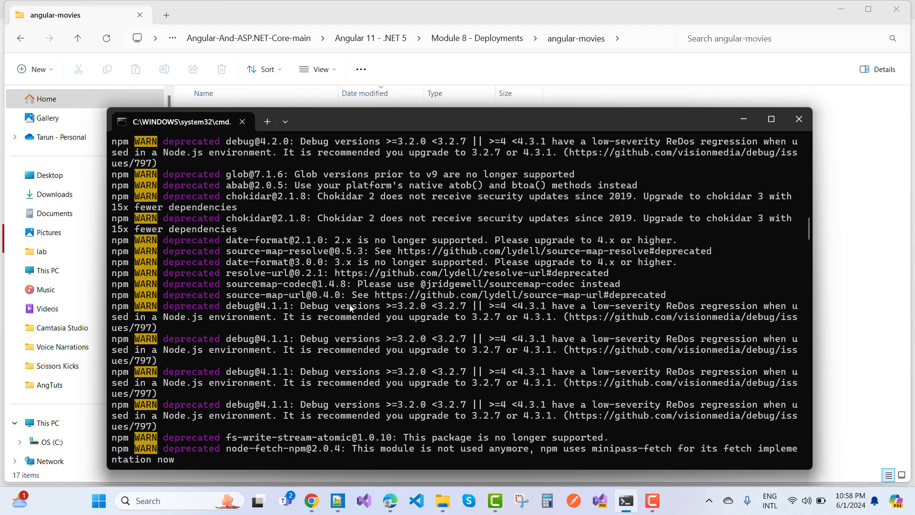
type("npm start")
Run npm start after the 1509-package install finishes, so ng serve begins compiling.
key("Return")
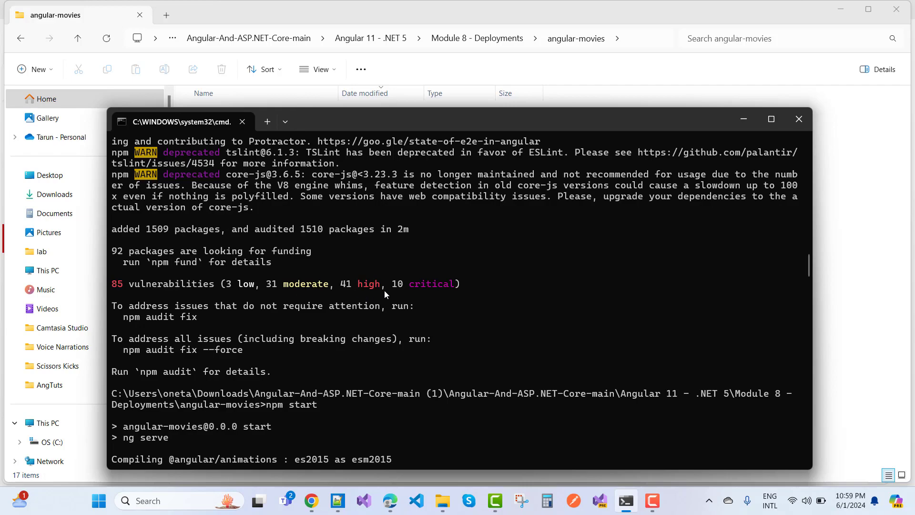
scroll(492, 336, "up", 5)
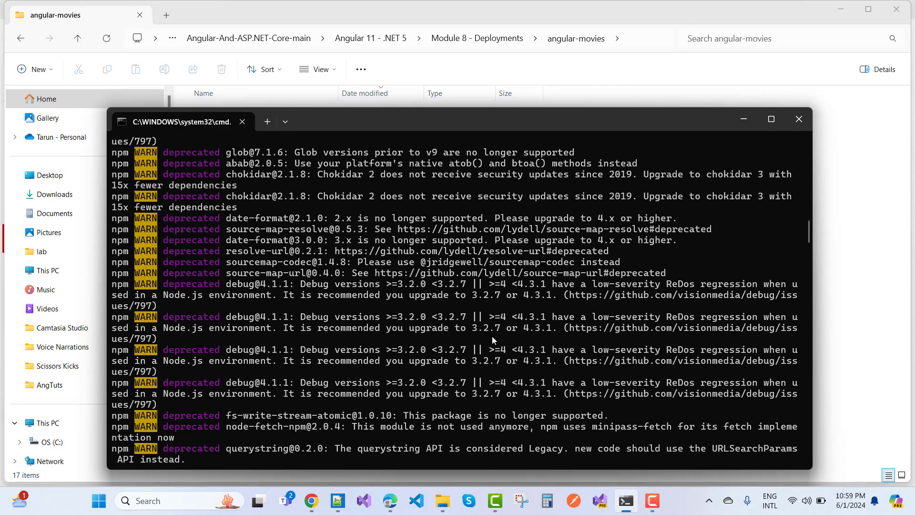
scroll(492, 336, "up", 5)
scroll(492, 337, "up", 3)
scroll(492, 336, "up", 5)
scroll(492, 336, "up", 3)
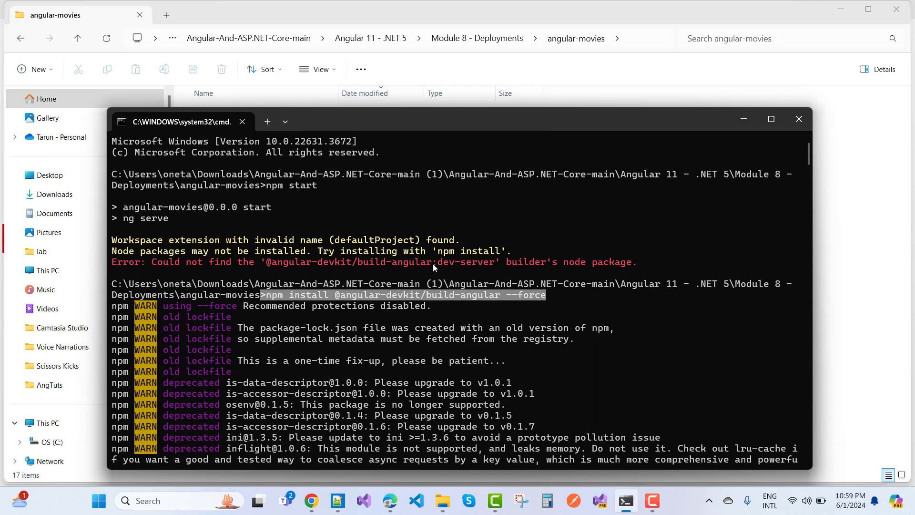
left_click_drag(432, 263, 342, 262)
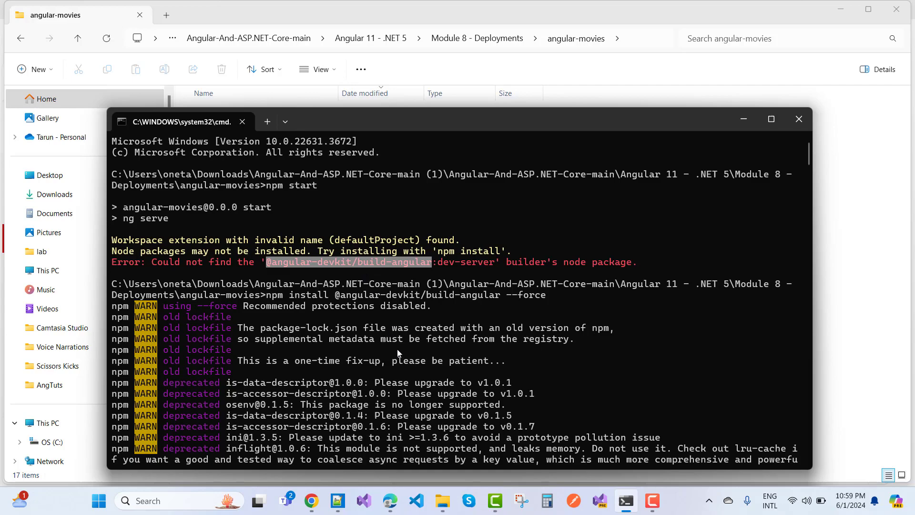
scroll(397, 349, "down", 10)
scroll(397, 349, "down", 10)
scroll(397, 349, "down", 5)
scroll(397, 349, "down", 5)
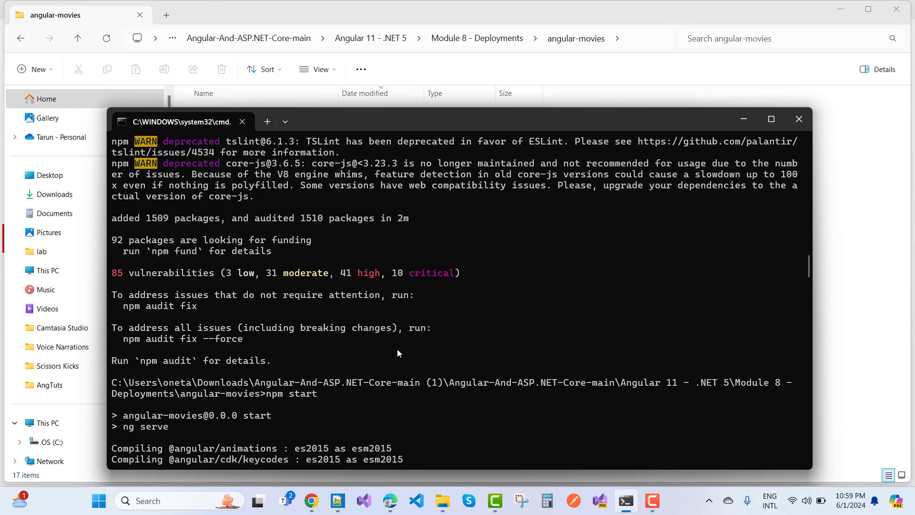
scroll(396, 349, "down", 3)
scroll(397, 348, "down", 3)
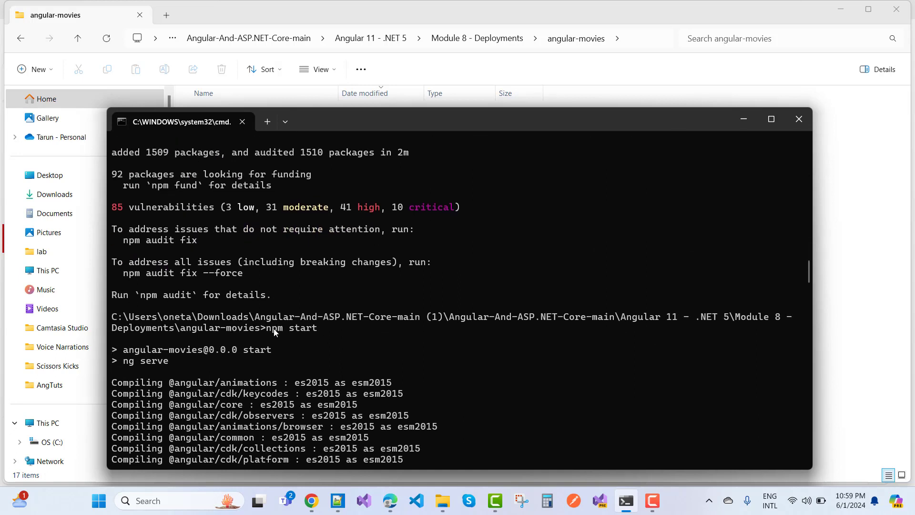
Highlight the rerun npm start command while Angular core, common and CDK compile.
left_click_drag(267, 328, 319, 327)
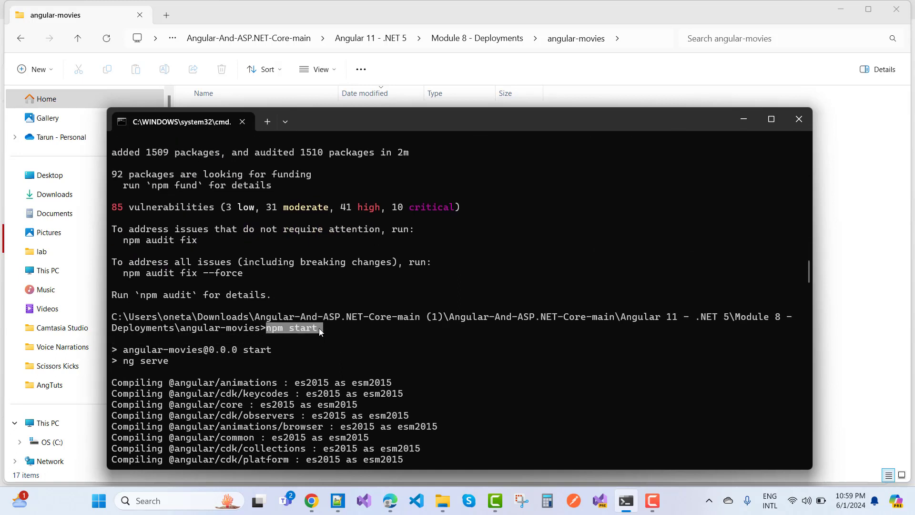